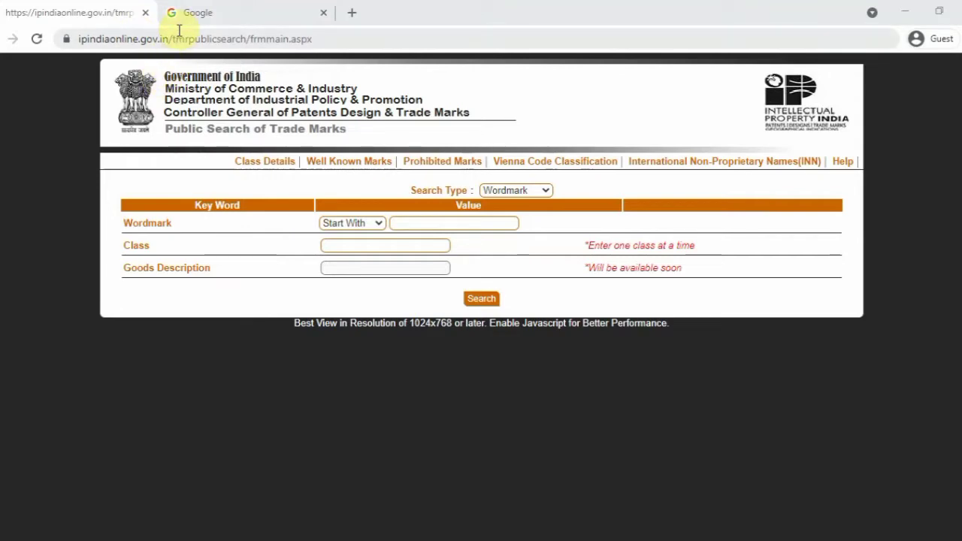
Switch from the IP India trade-mark form to the Google homepage tab.
left_click(239, 9)
Google 'trademark search', open the IPIndia public search result and close the duplicate tab.
left_click(361, 246)
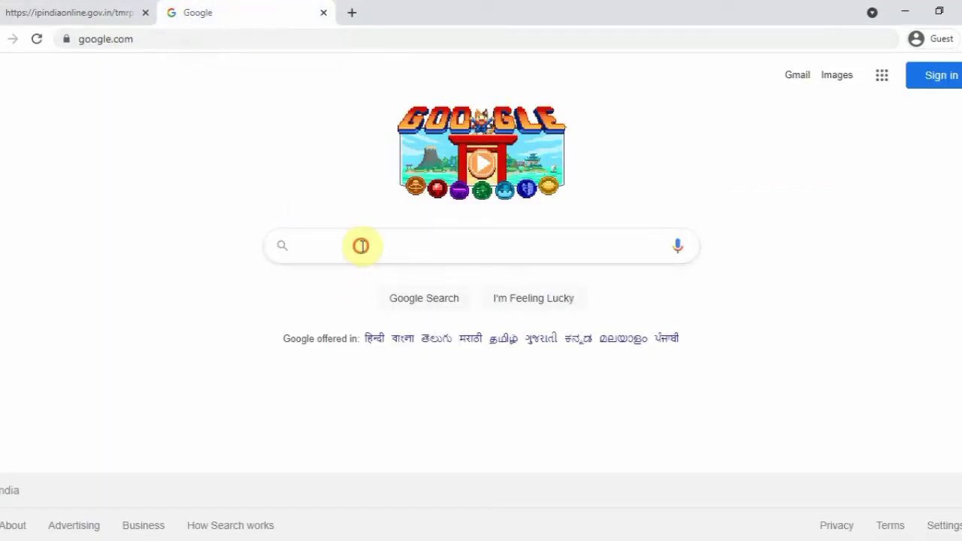
type("trad")
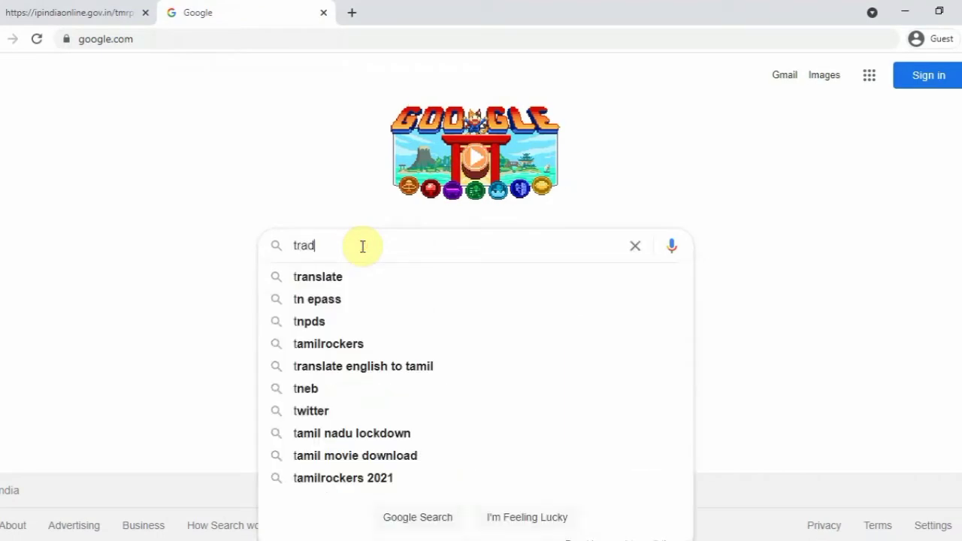
type("e")
key("Down")
key("Down")
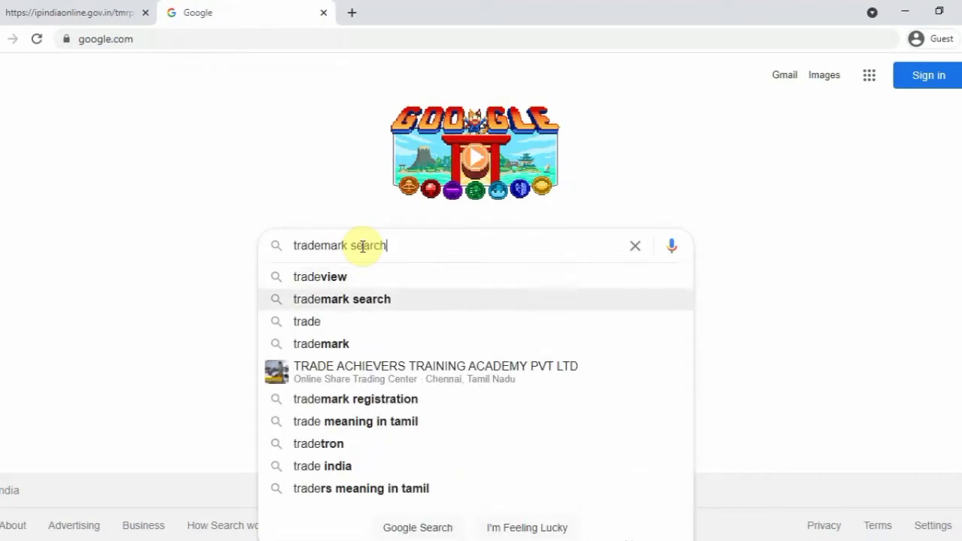
key("Return")
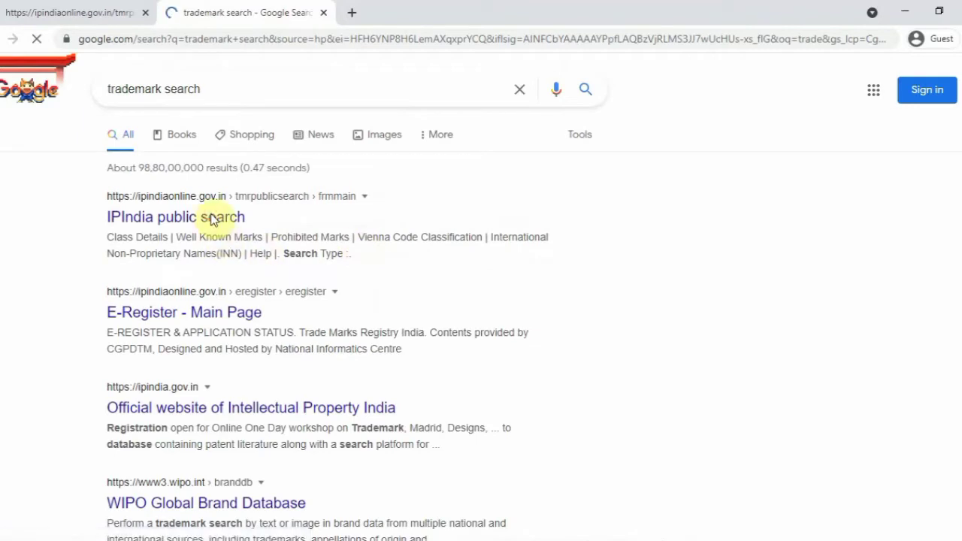
left_click(214, 218)
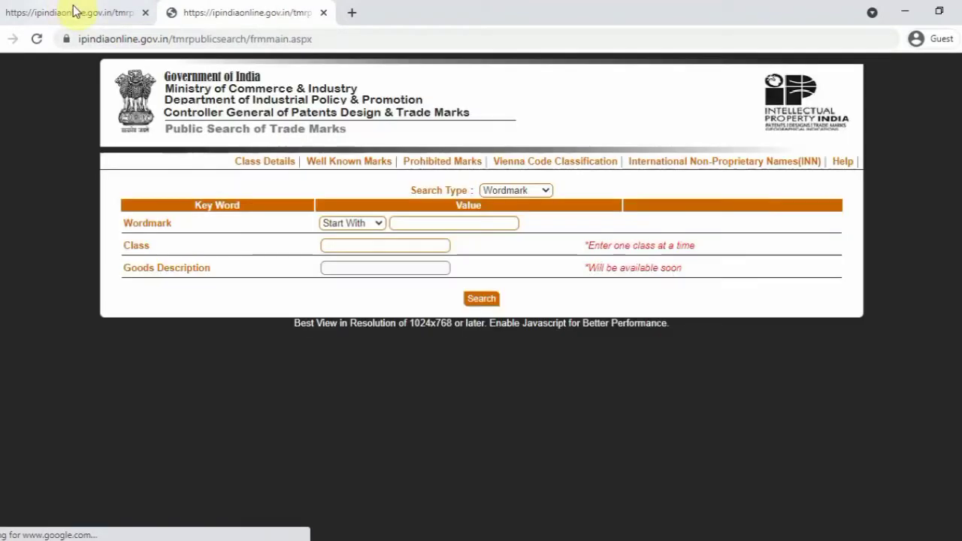
left_click(321, 13)
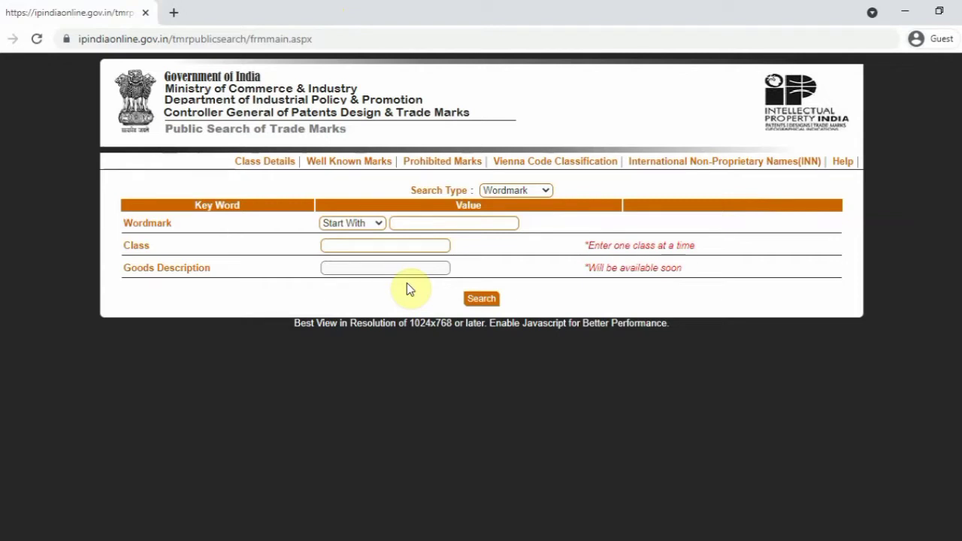
From the Wordmark search form, open the Class Details reference (TMclass) in a new tab.
left_click(416, 223)
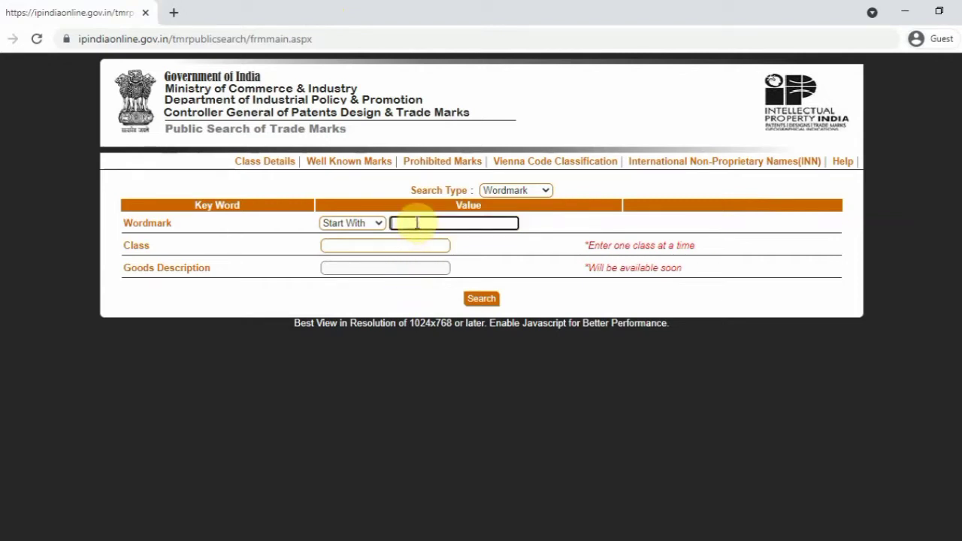
left_click(273, 162)
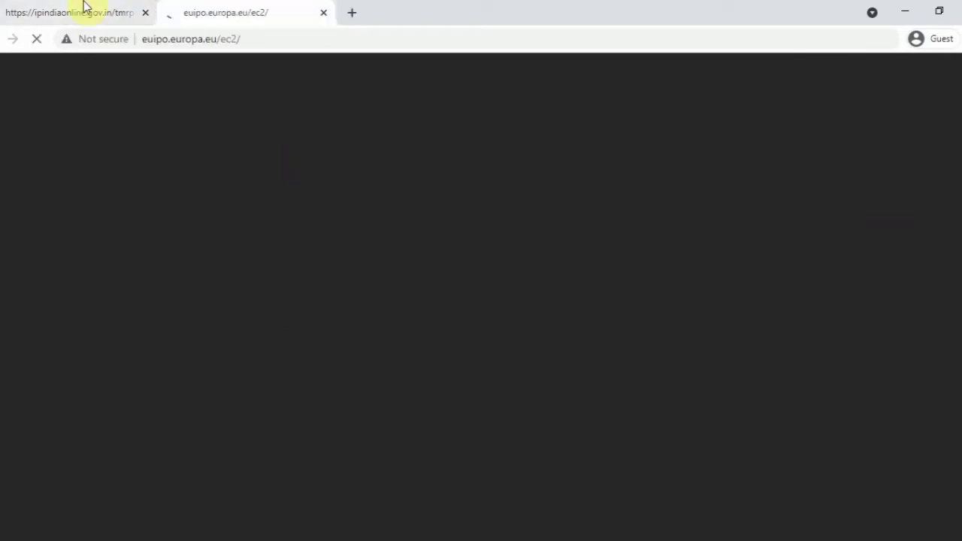
Wait for the TMclass Classification Assistance page to load, then bring it to the front.
left_click(85, 8)
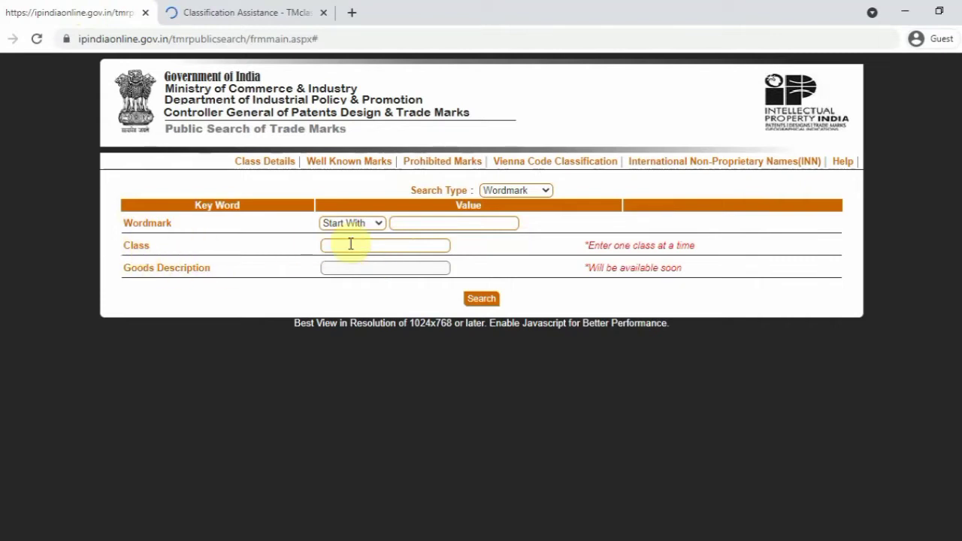
left_click(254, 7)
left_click(68, 9)
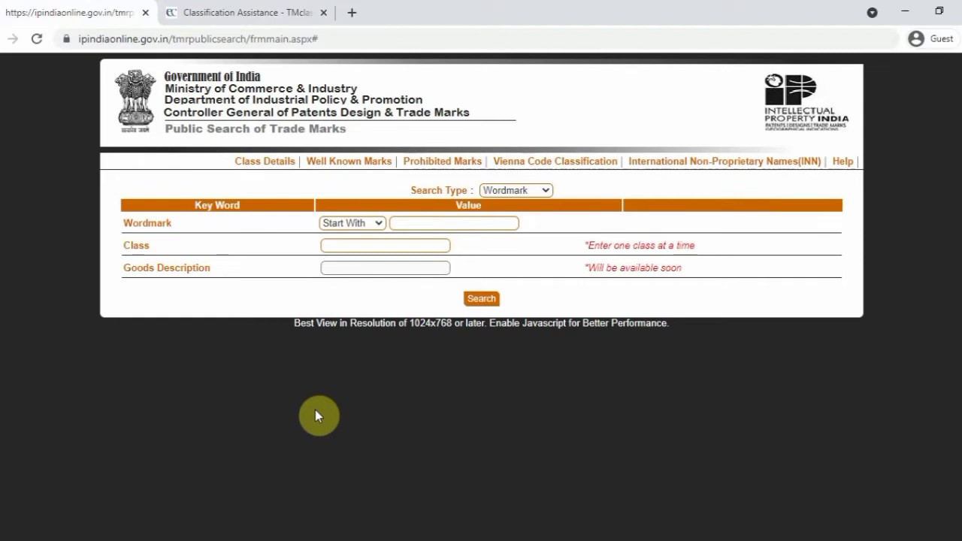
left_click(214, 10)
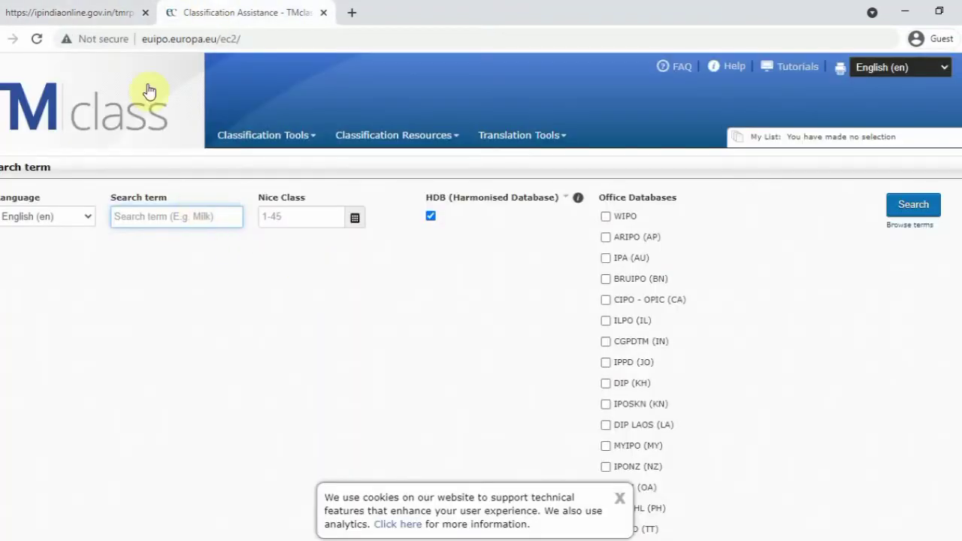
left_click(130, 12)
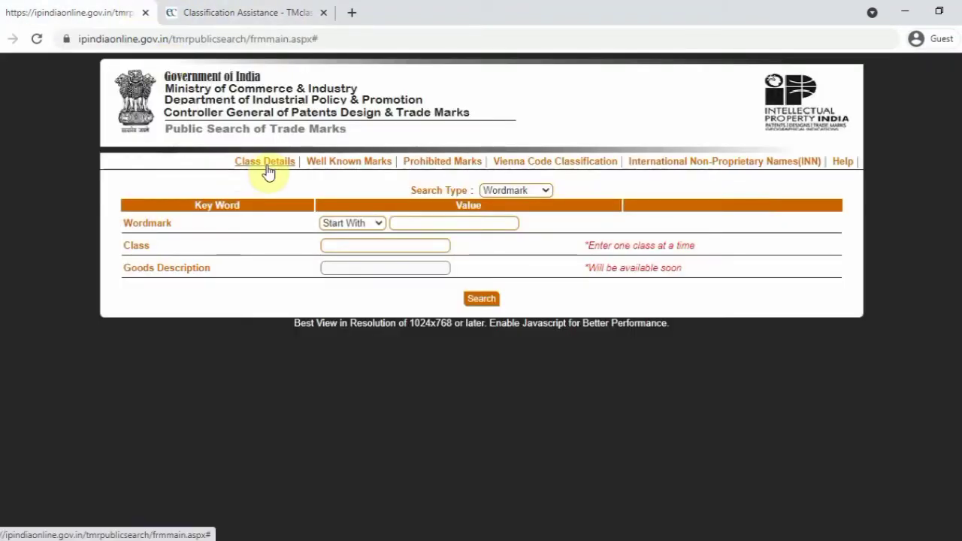
left_click(249, 10)
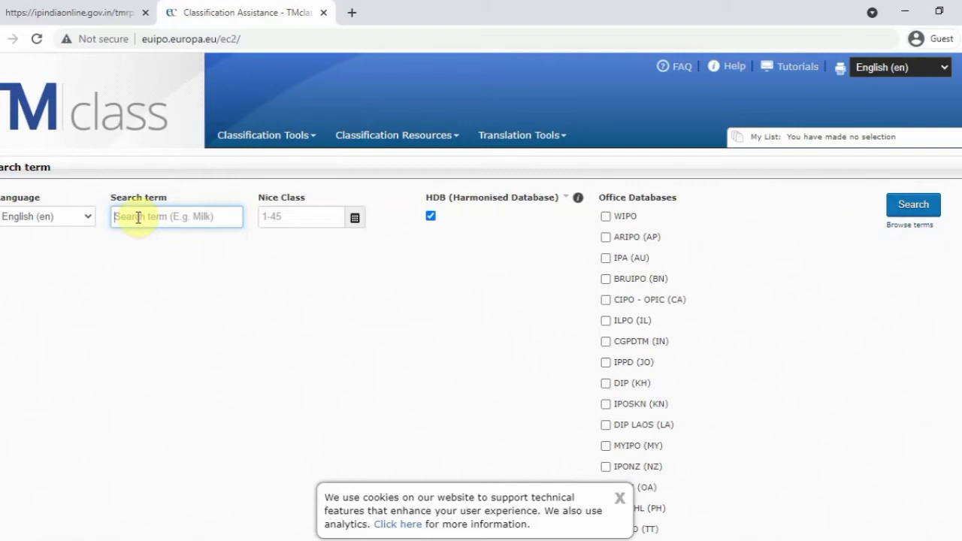
Search TMclass for 'transport', dismiss the notices, and confirm it falls in class 39.
type("tran")
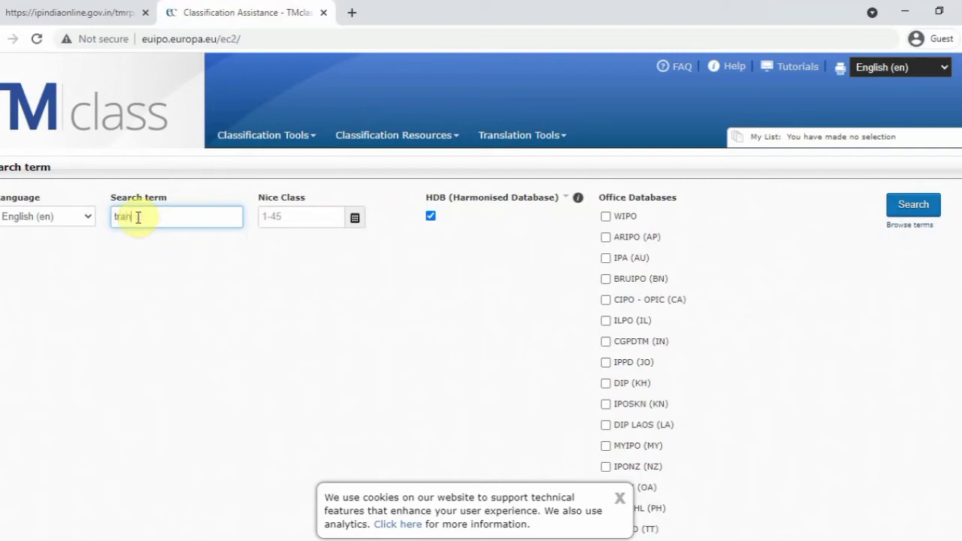
type("sport")
key("Return")
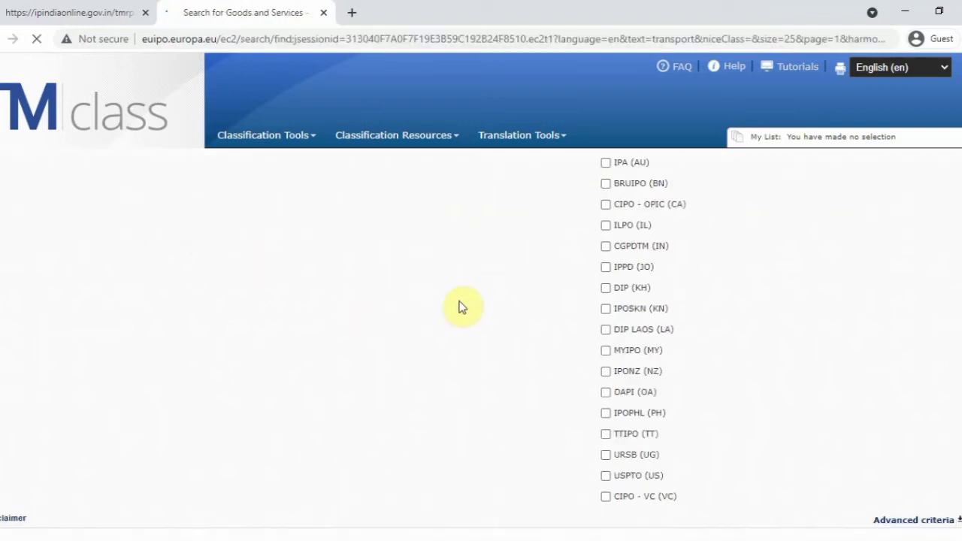
left_click(638, 119)
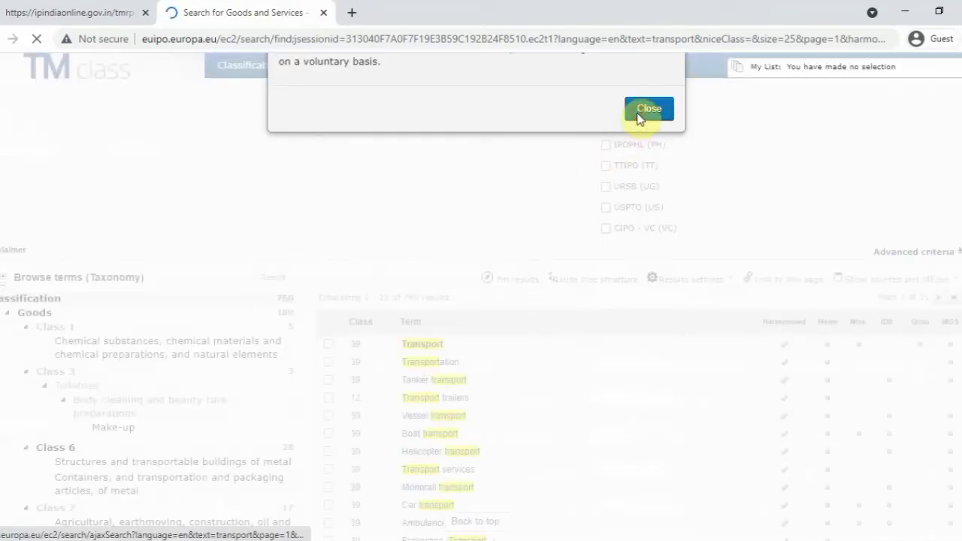
scroll(573, 282, "down", 4)
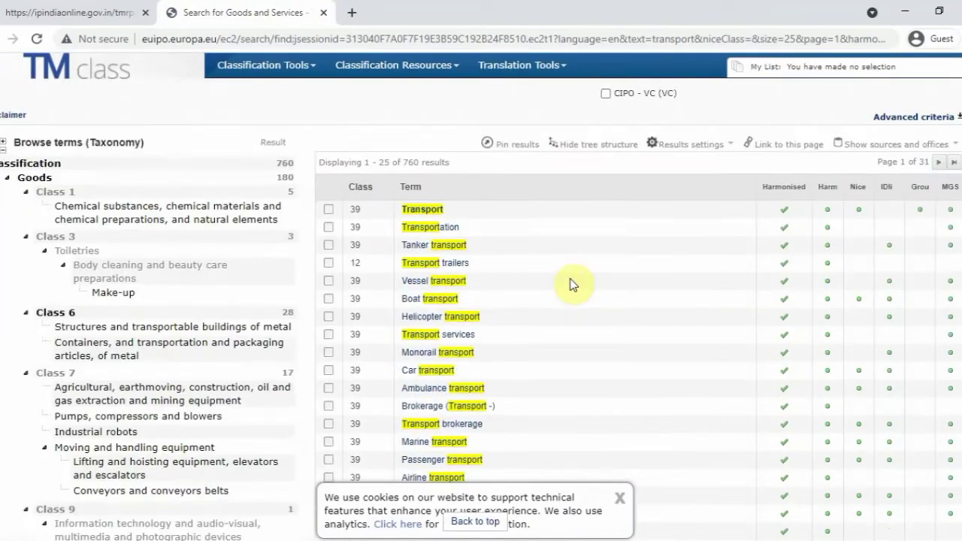
left_click(619, 499)
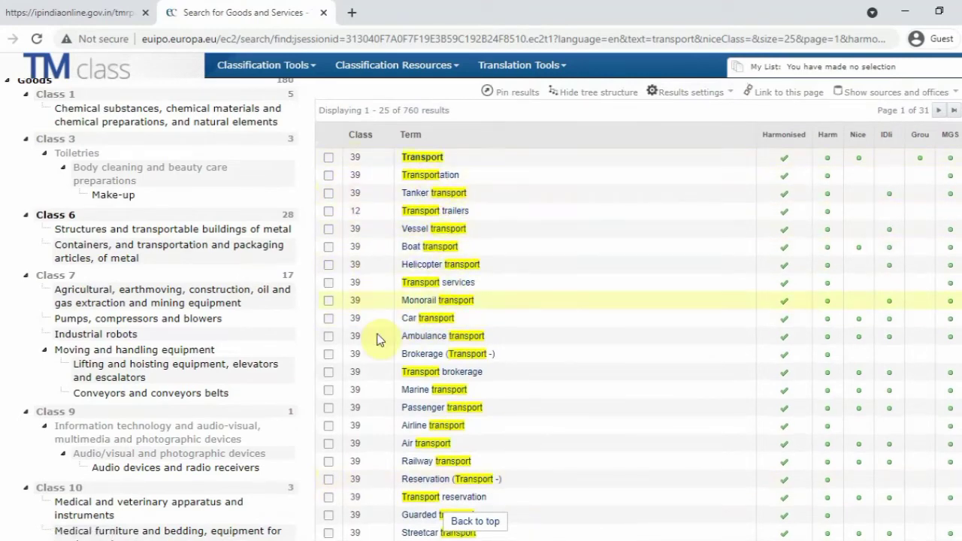
scroll(353, 496, "down", 3)
scroll(350, 497, "up", 2)
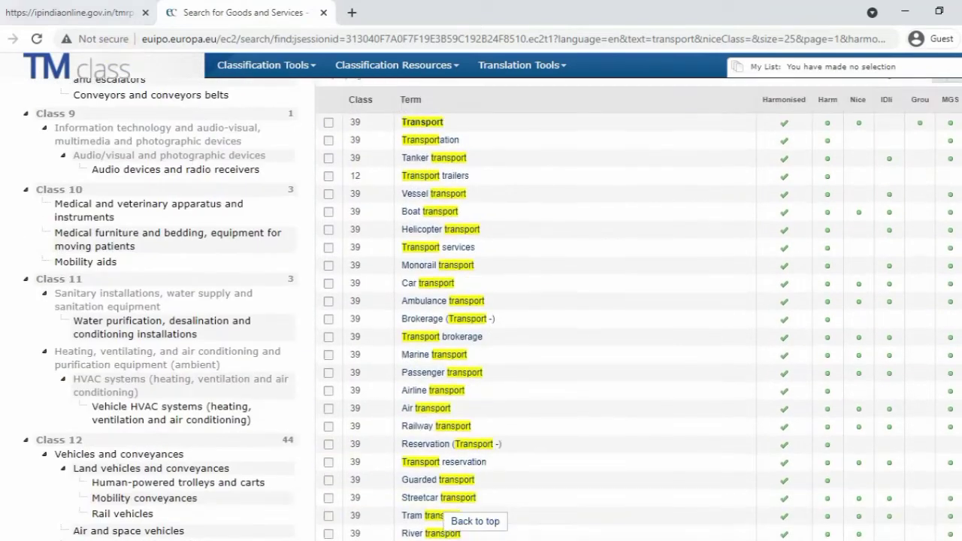
key("ctrl+Page_Up")
left_click(369, 247)
Run an IP India wordmark search for 'ola' in class 39.
type("39")
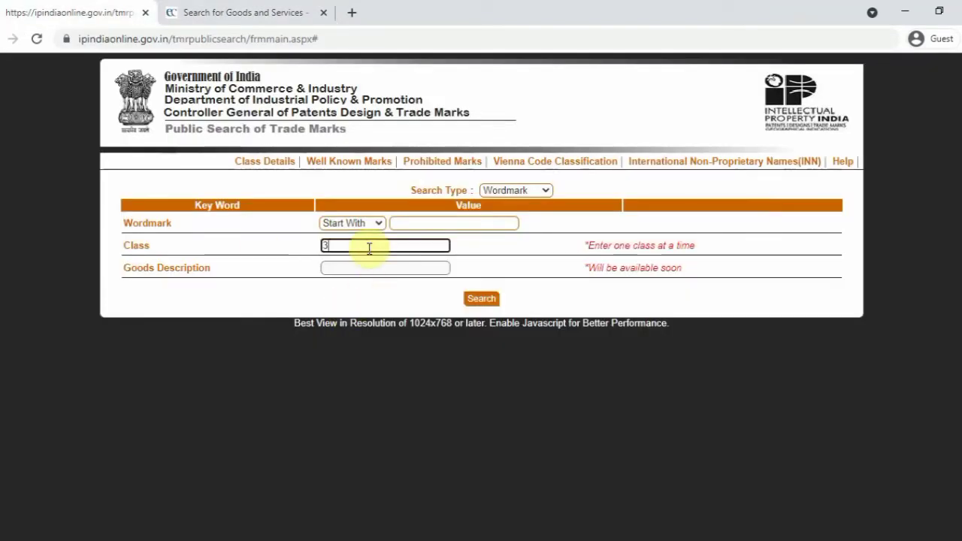
left_click(426, 223)
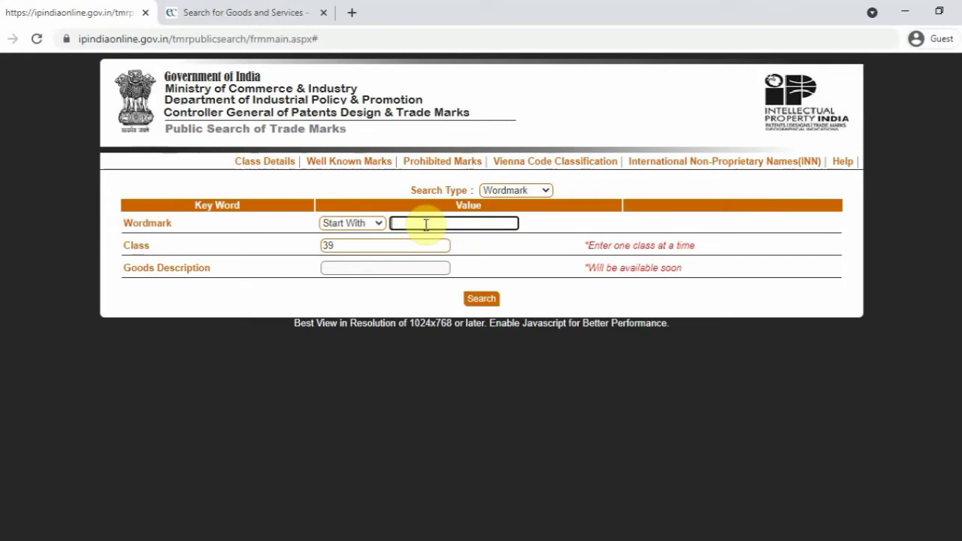
type("ola")
left_click(474, 301)
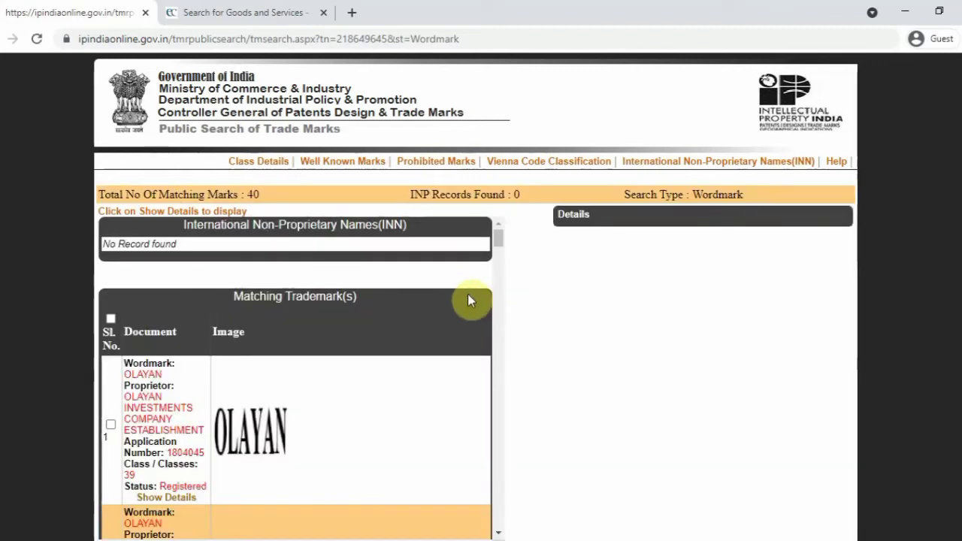
Review the 40 'ola' class 39 matches, then clear the form with Next Search.
scroll(420, 361, "down", 3)
scroll(419, 362, "down", 2)
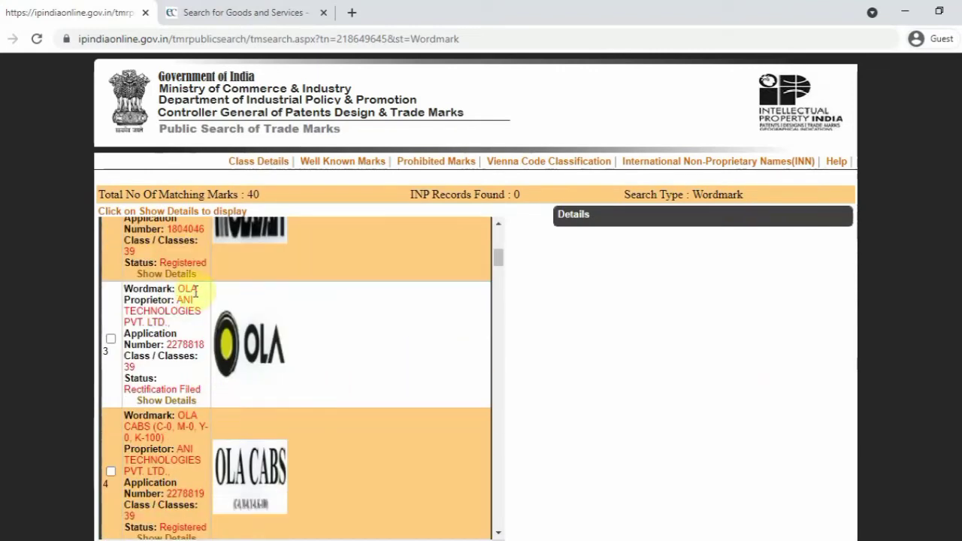
scroll(267, 335, "down", 2)
scroll(265, 342, "down", 1)
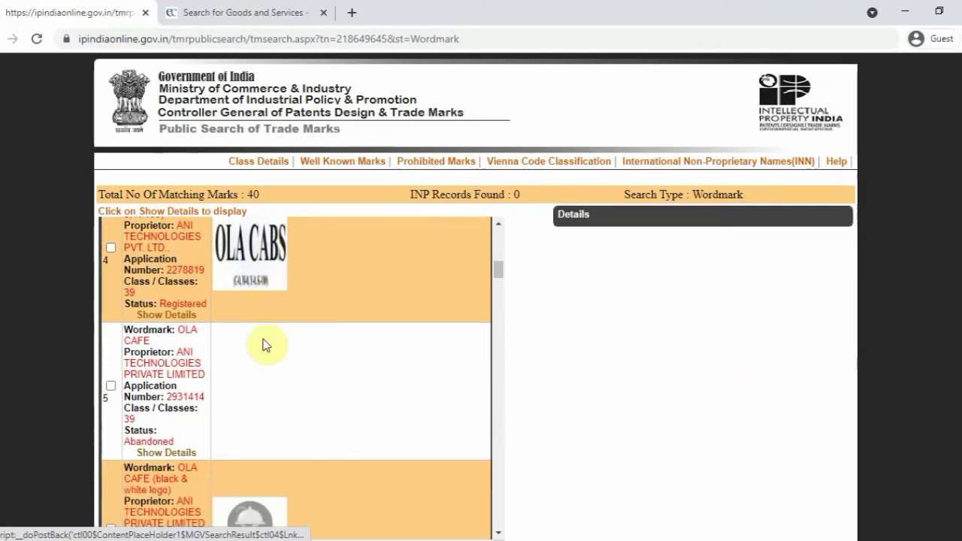
scroll(263, 350, "down", 2)
scroll(263, 352, "down", 4)
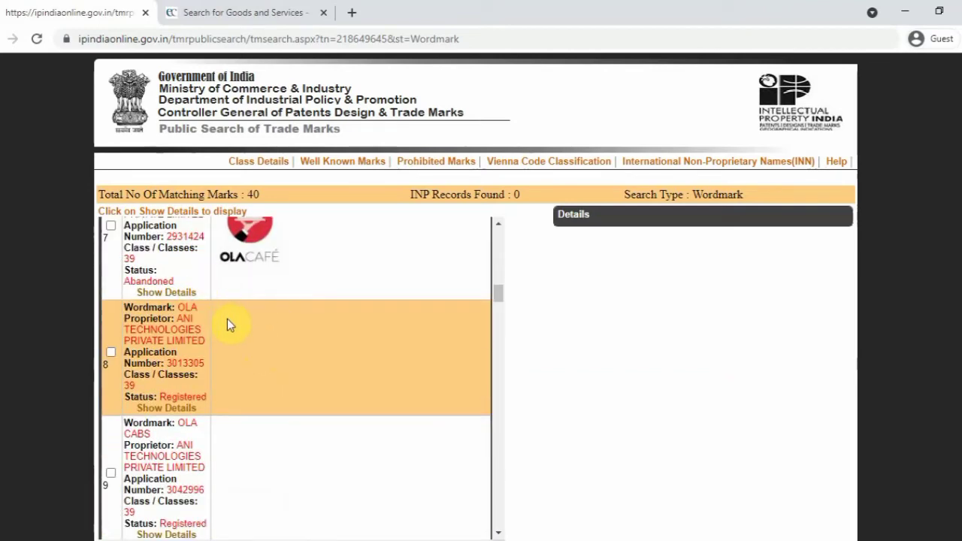
scroll(227, 318, "down", 6)
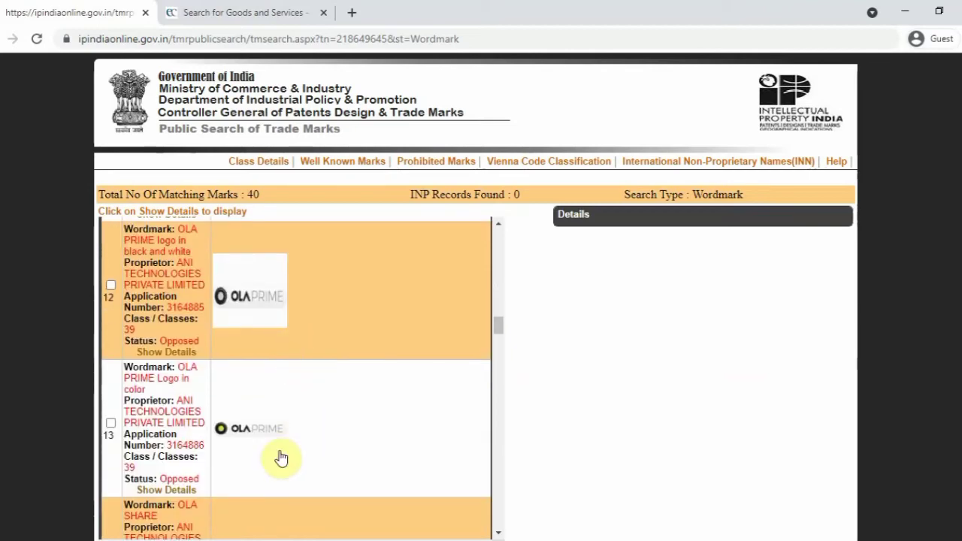
scroll(241, 458, "down", 7)
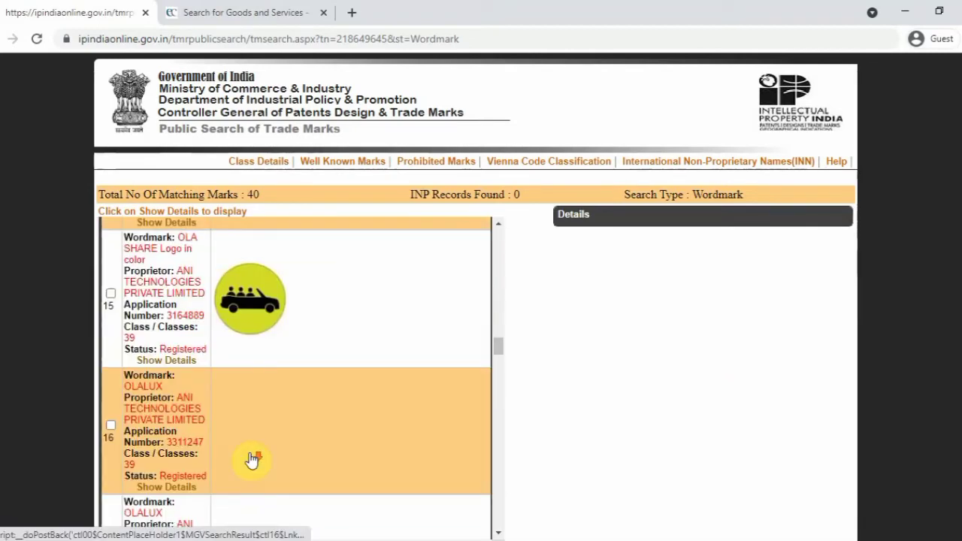
scroll(251, 463, "down", 15)
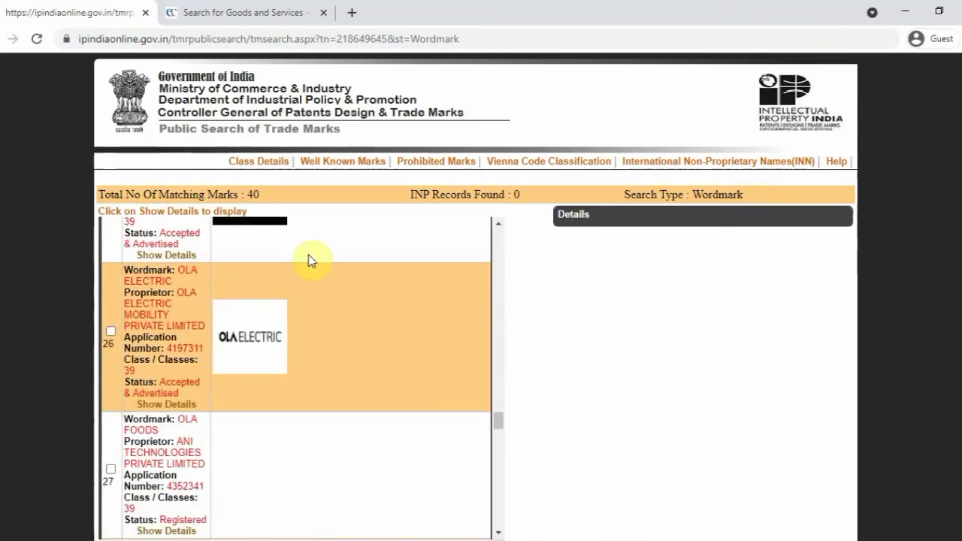
scroll(307, 257, "down", 4)
scroll(655, 404, "down", 2)
left_click(506, 464)
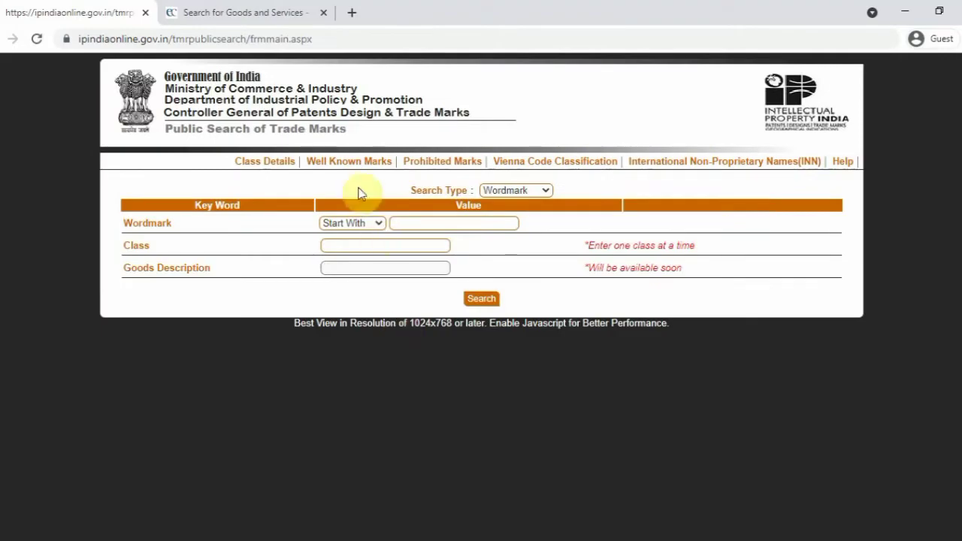
left_click(241, 13)
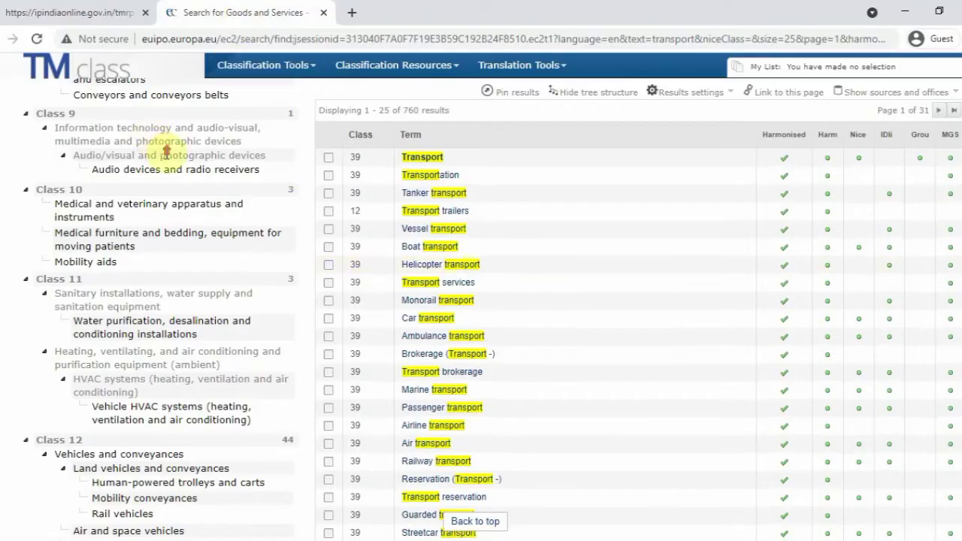
Replace the TMclass term with 'hotel' and confirm its 74 results fall mostly in class 43.
scroll(169, 160, "up", 5)
double_click(156, 217)
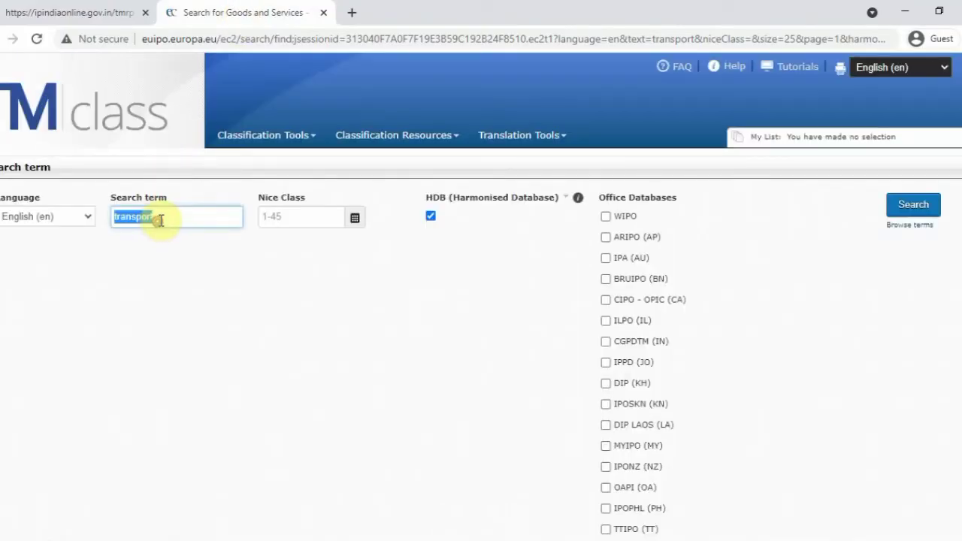
type("hotel")
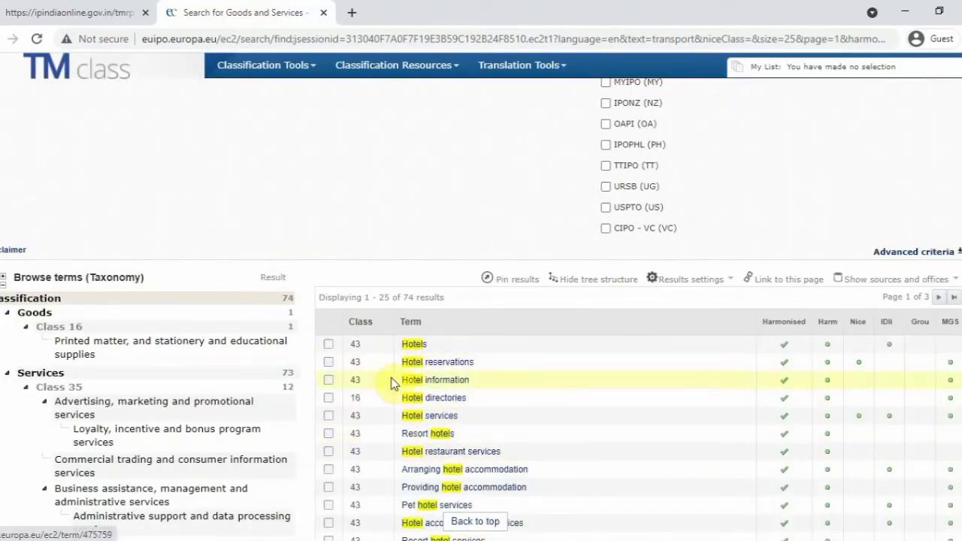
scroll(394, 458, "down", 1)
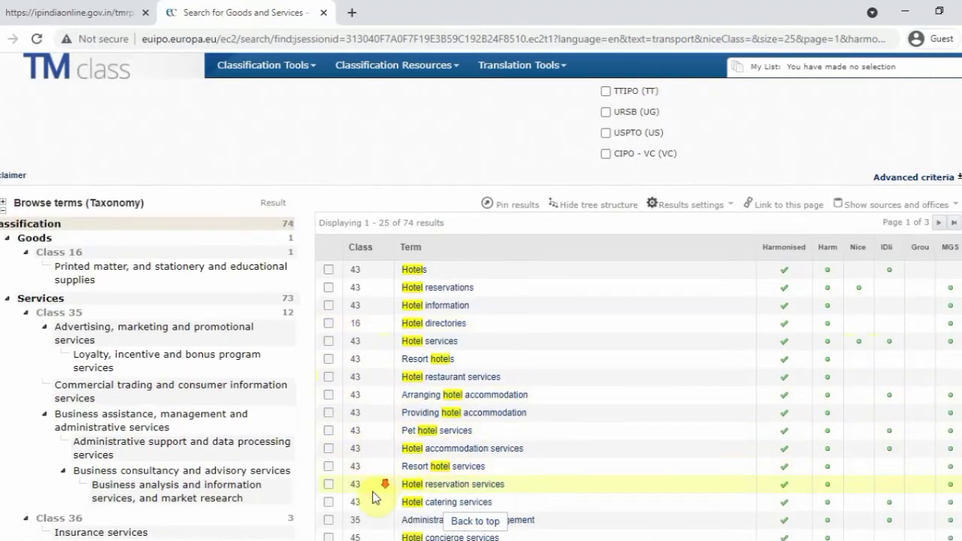
scroll(376, 493, "down", 2)
left_click(15, 12)
Search IP India for wordmark 'oyo' in class 43.
left_click(360, 245)
type("43")
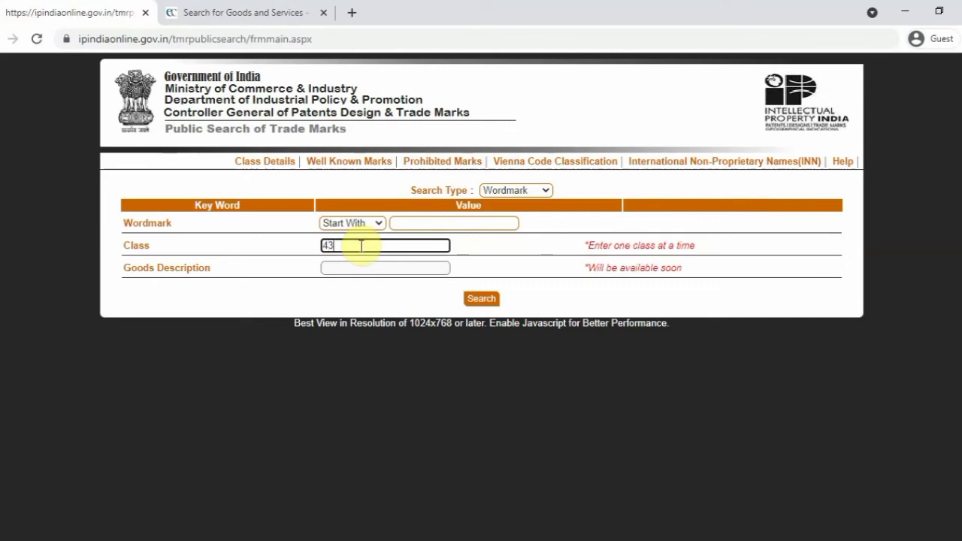
left_click(436, 221)
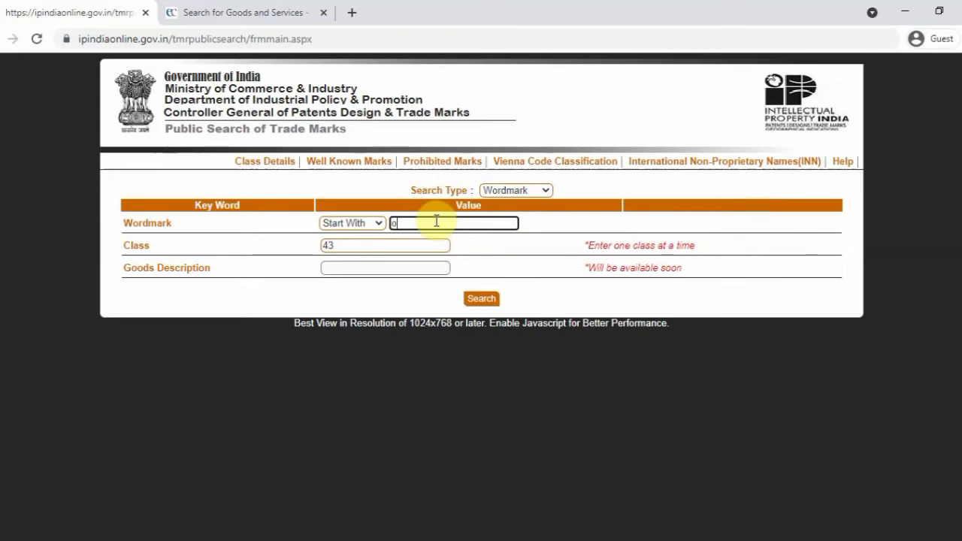
left_click(481, 298)
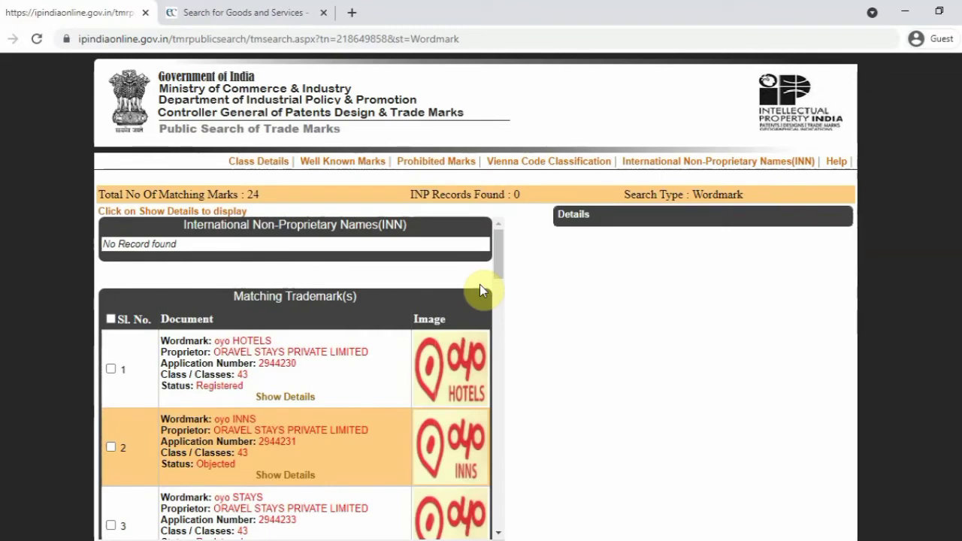
scroll(451, 398, "down", 2)
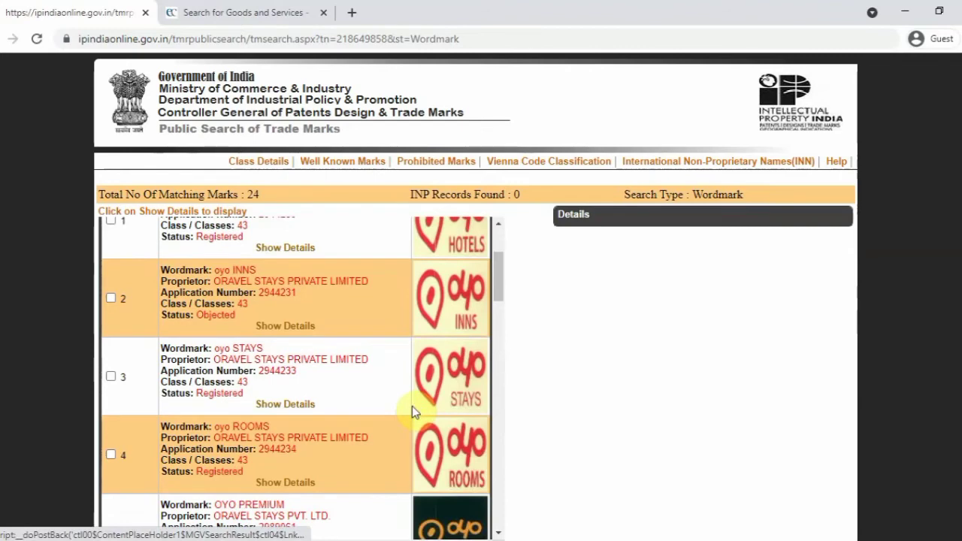
scroll(411, 406, "down", 1)
scroll(421, 409, "down", 1)
scroll(421, 410, "down", 2)
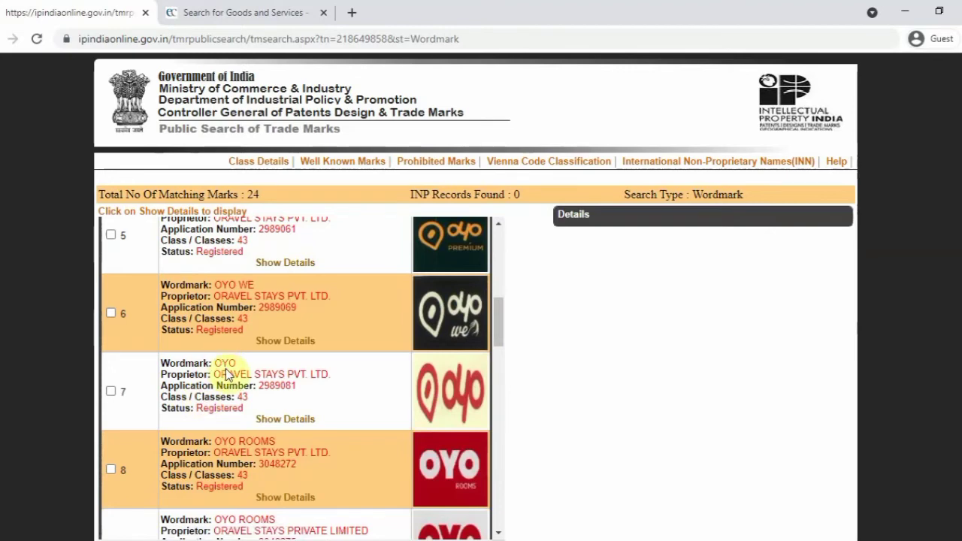
scroll(236, 485, "down", 3)
scroll(256, 454, "down", 2)
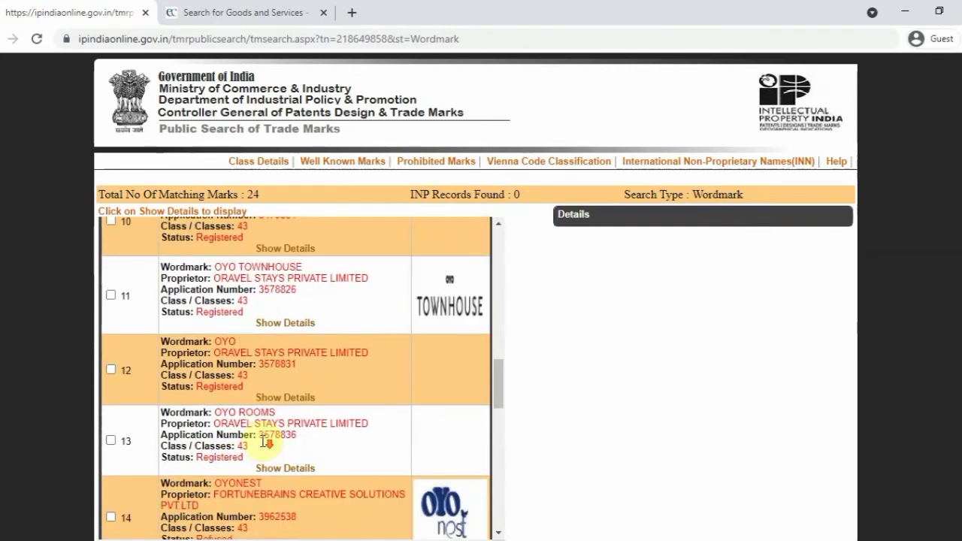
scroll(265, 445, "down", 2)
scroll(266, 447, "down", 1)
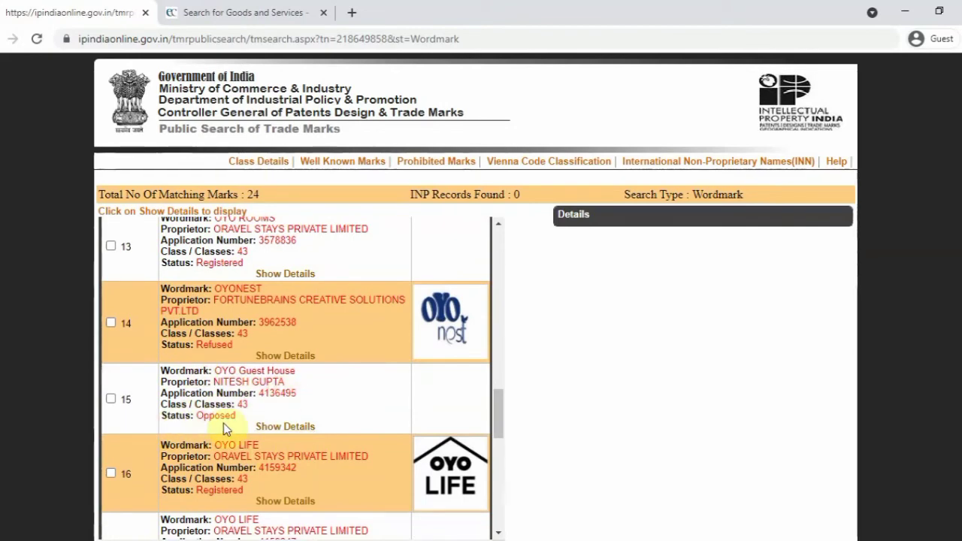
scroll(391, 404, "down", 1)
scroll(390, 402, "down", 4)
scroll(378, 415, "up", 15)
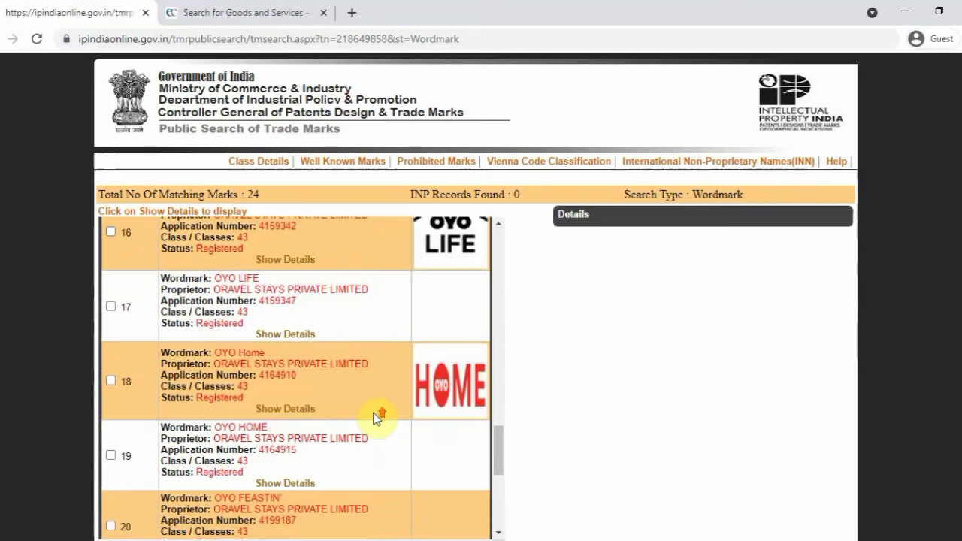
scroll(308, 366, "up", 4)
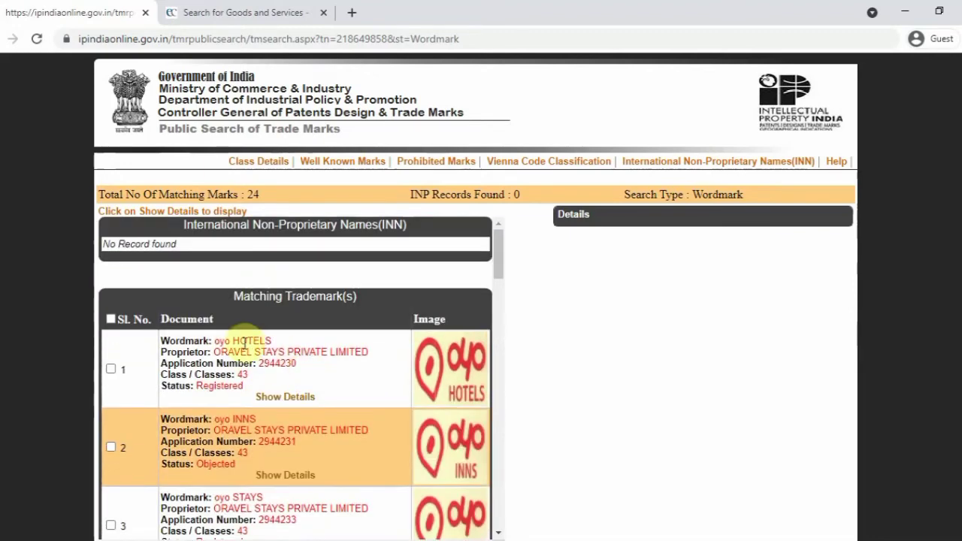
scroll(391, 324, "down", 5)
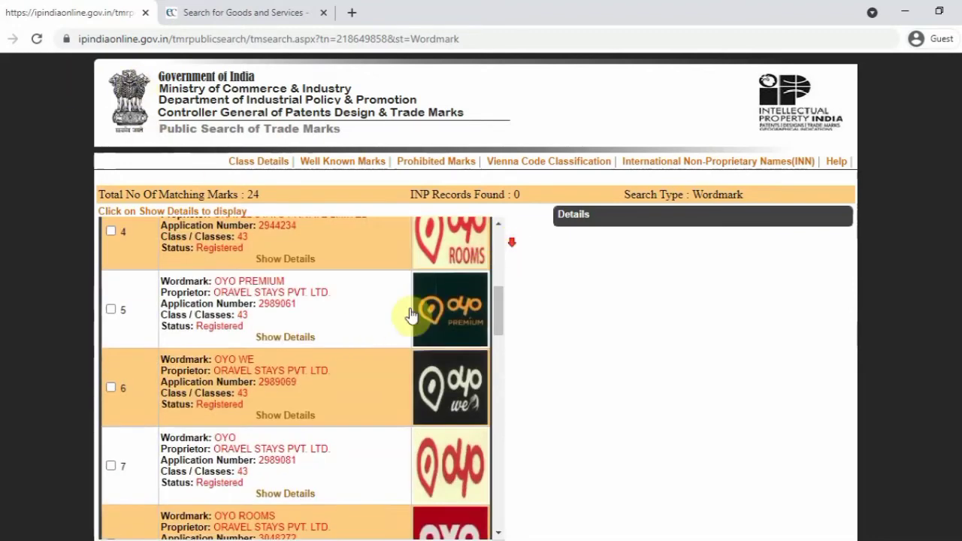
scroll(295, 342, "up", 1)
left_click(291, 335)
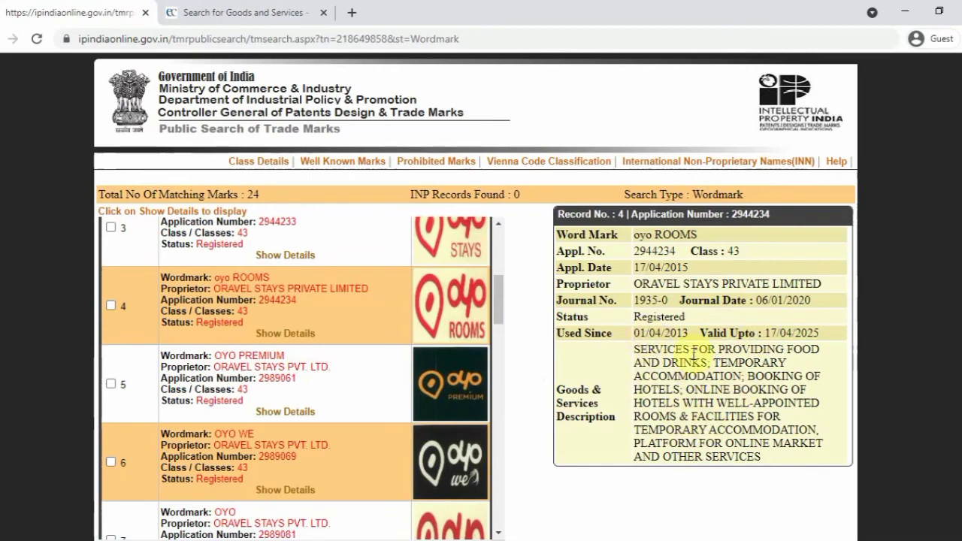
Finish reading the oyo ROOMS record and start a new blank wordmark search.
scroll(692, 365, "down", 2)
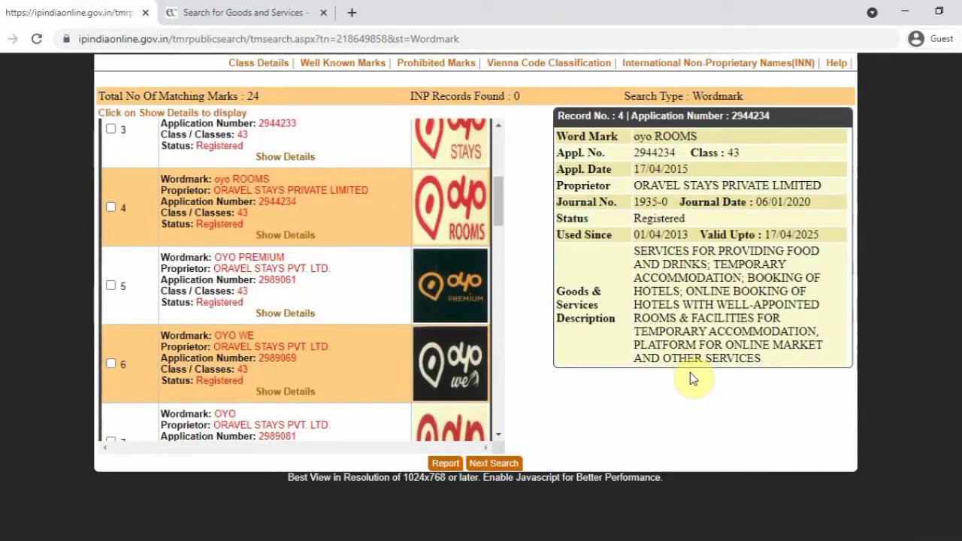
left_click(504, 453)
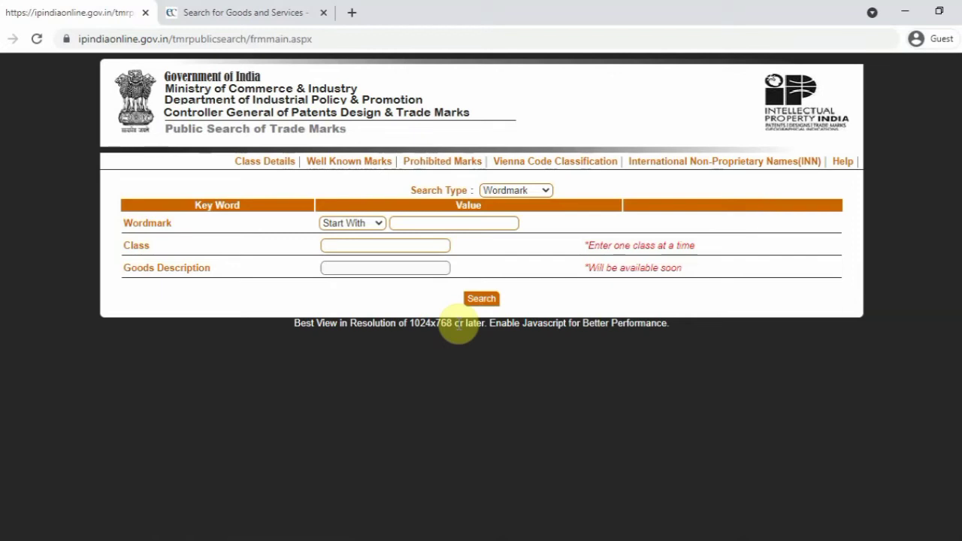
Replace 'hotel' with 'juice' in TMclass, confirming Juices fall in class 32, then return to IP India.
left_click(263, 9)
scroll(169, 261, "up", 5)
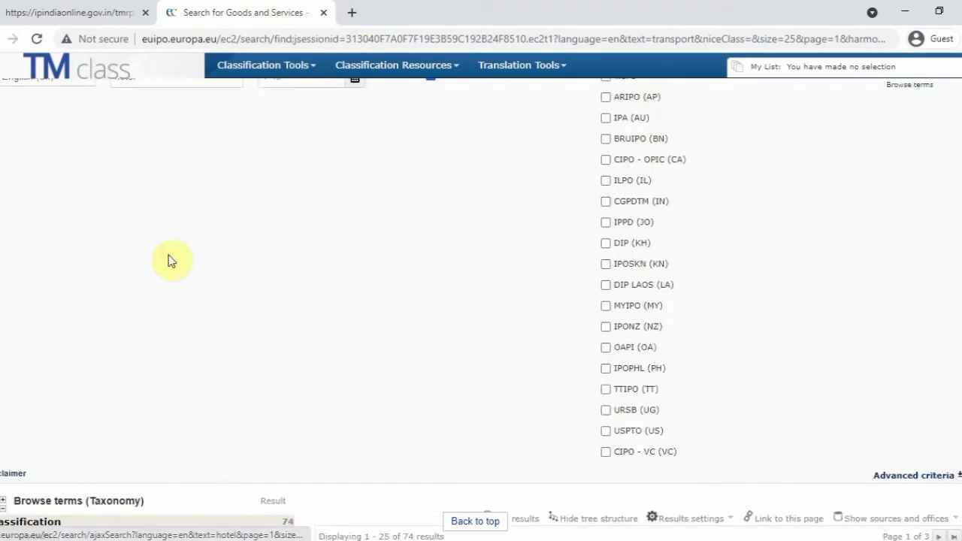
scroll(168, 261, "up", 2)
left_click(172, 216)
double_click(173, 216)
key("BackSpace")
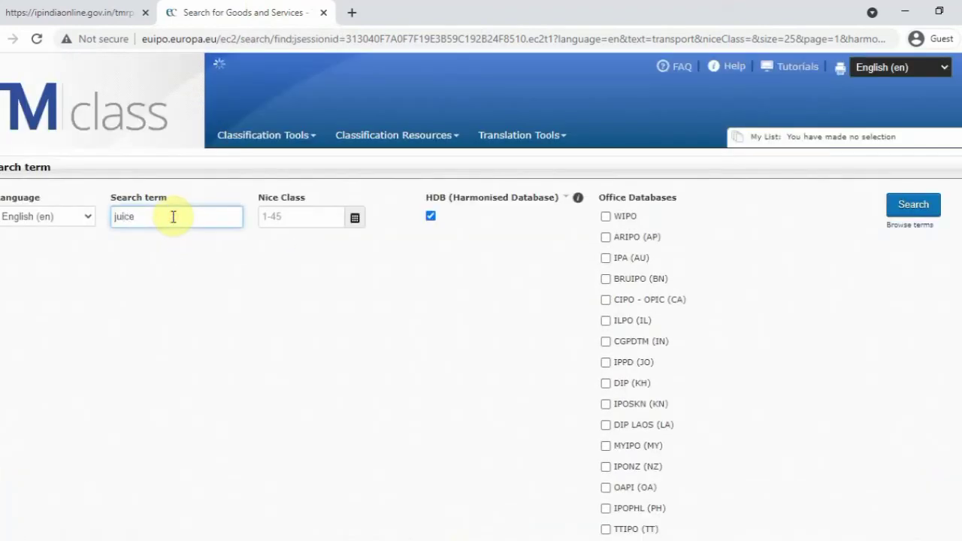
type("juice")
key("Return")
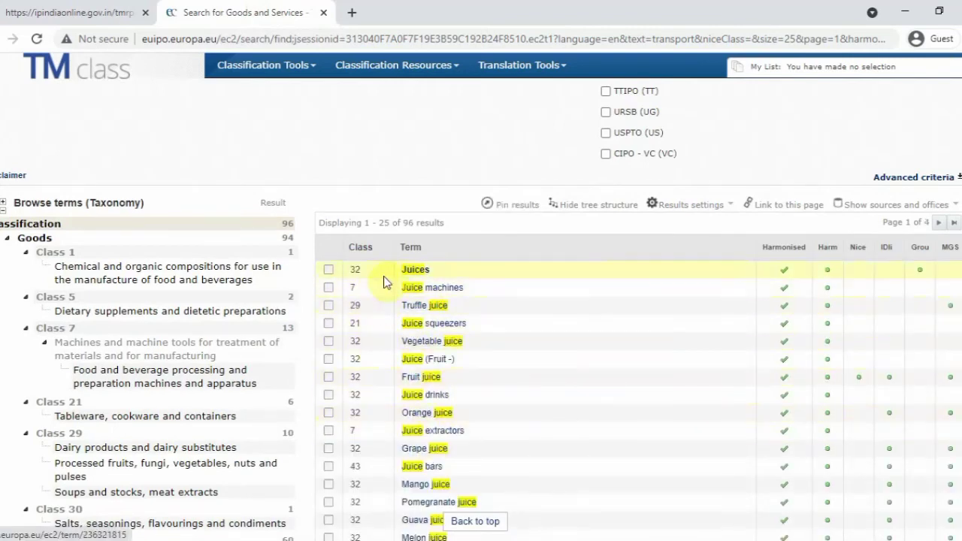
left_click(45, 13)
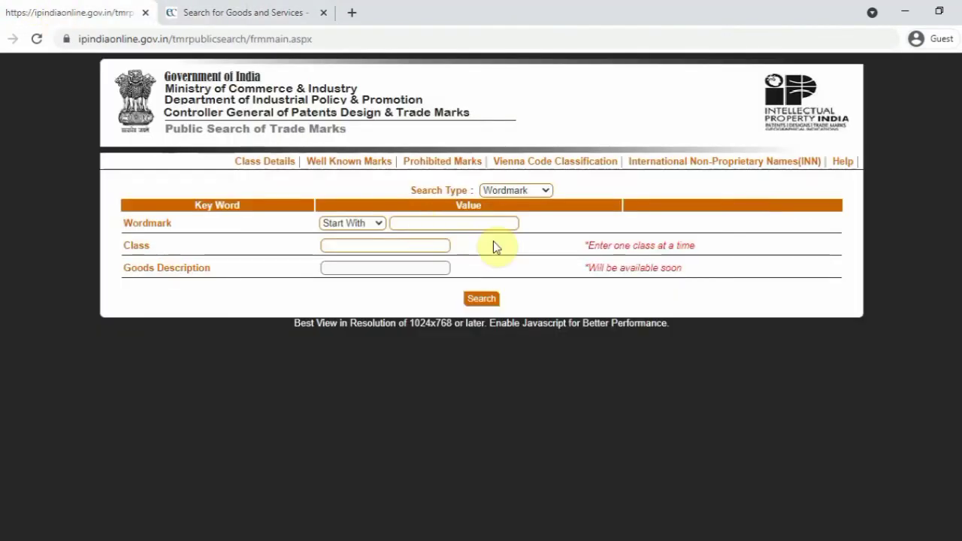
Search IP India for wordmark 'juice' in class 32, listing 88 marks starting with JUICE BOWL.
left_click(405, 244)
type("32")
left_click(476, 221)
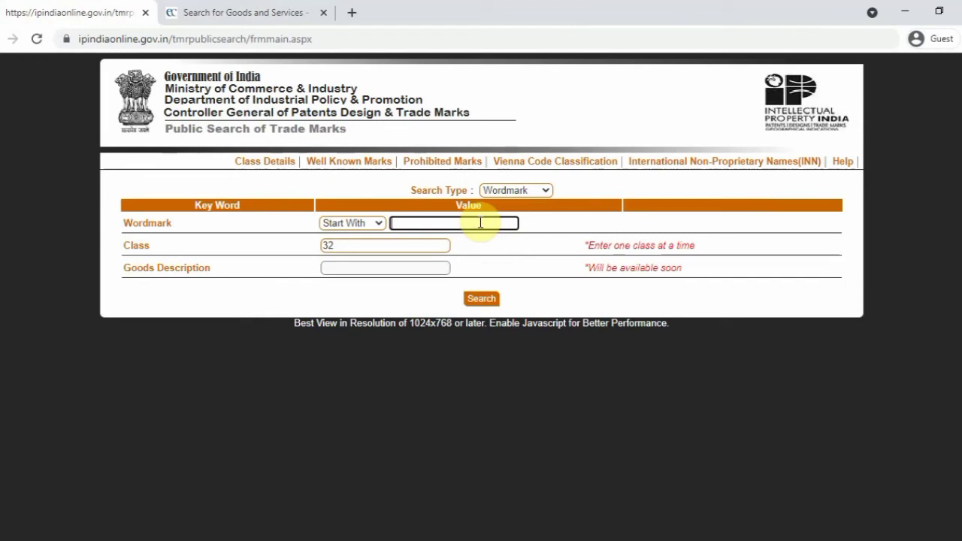
type("ice")
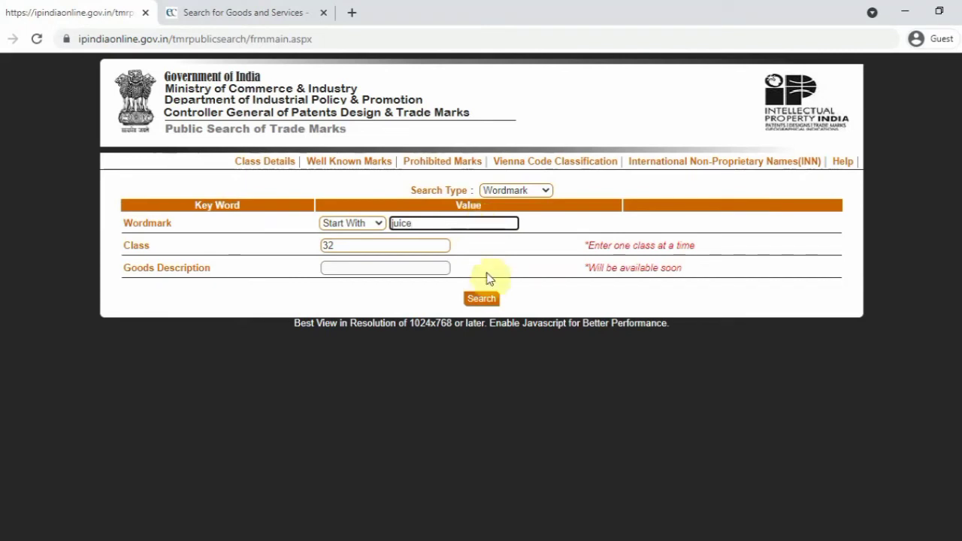
left_click(483, 300)
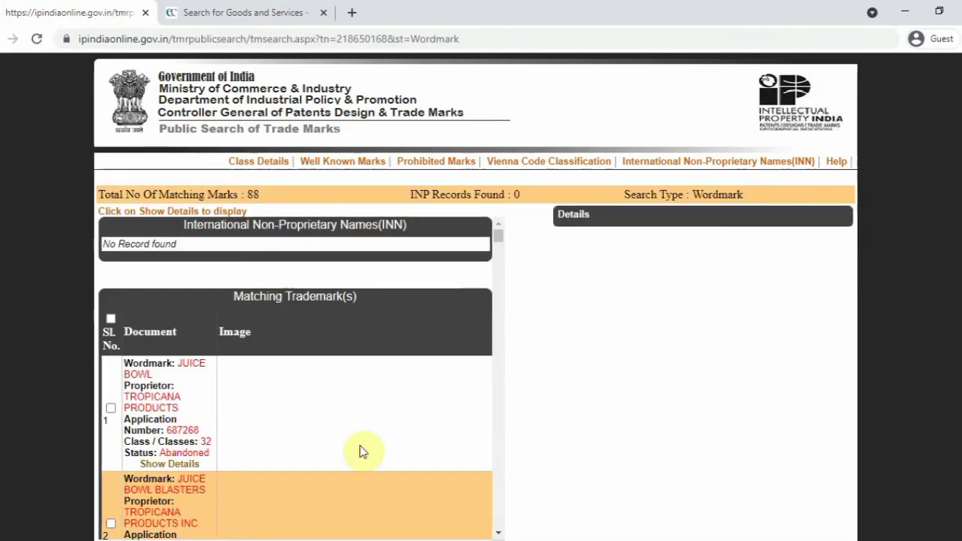
Review the juice class 32 results down to JUICE-ICLE, then start a new search.
scroll(301, 436, "down", 2)
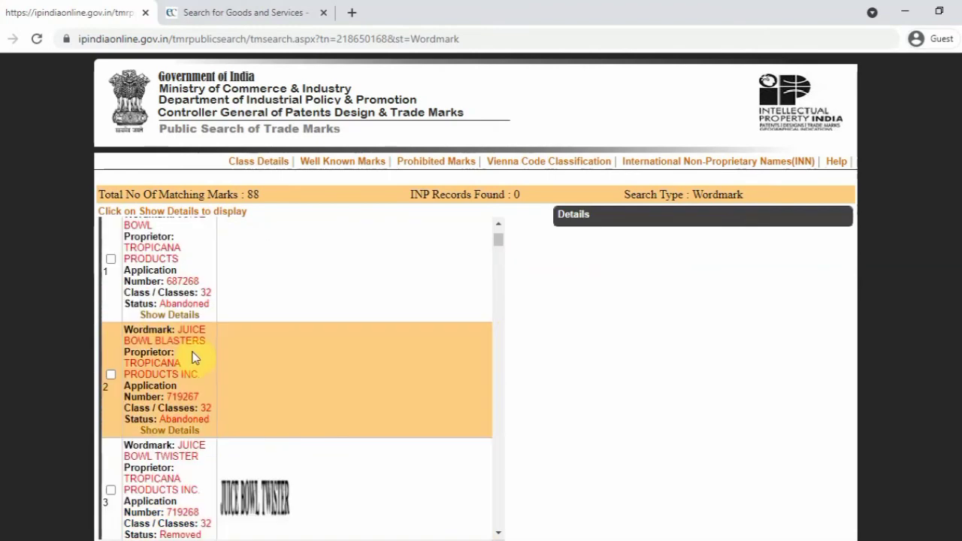
scroll(181, 406, "down", 2)
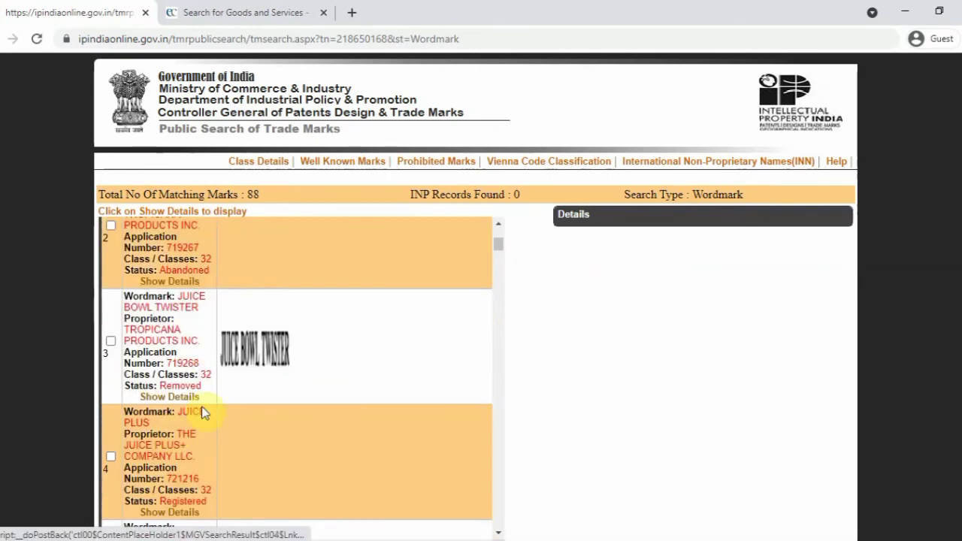
scroll(195, 406, "down", 1)
scroll(242, 386, "down", 2)
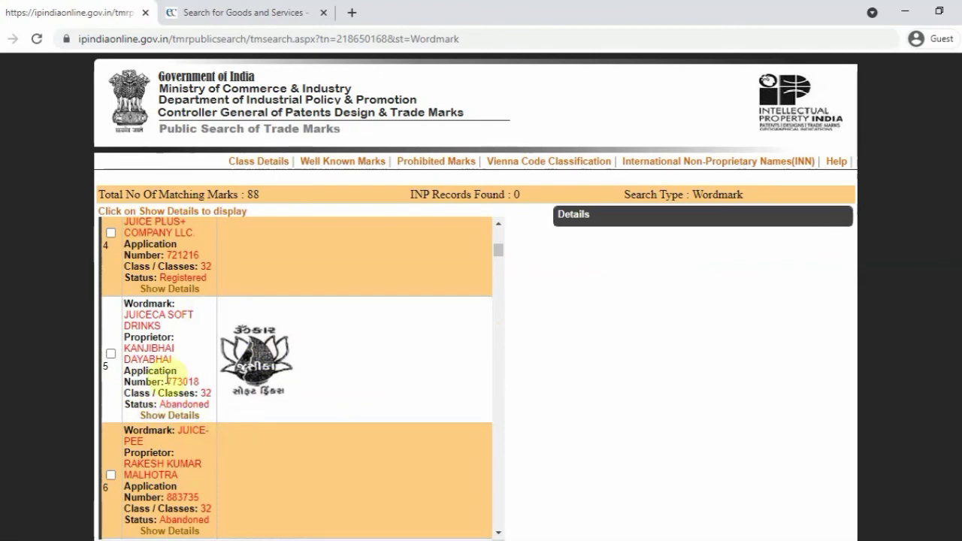
scroll(201, 427, "down", 2)
scroll(185, 457, "down", 2)
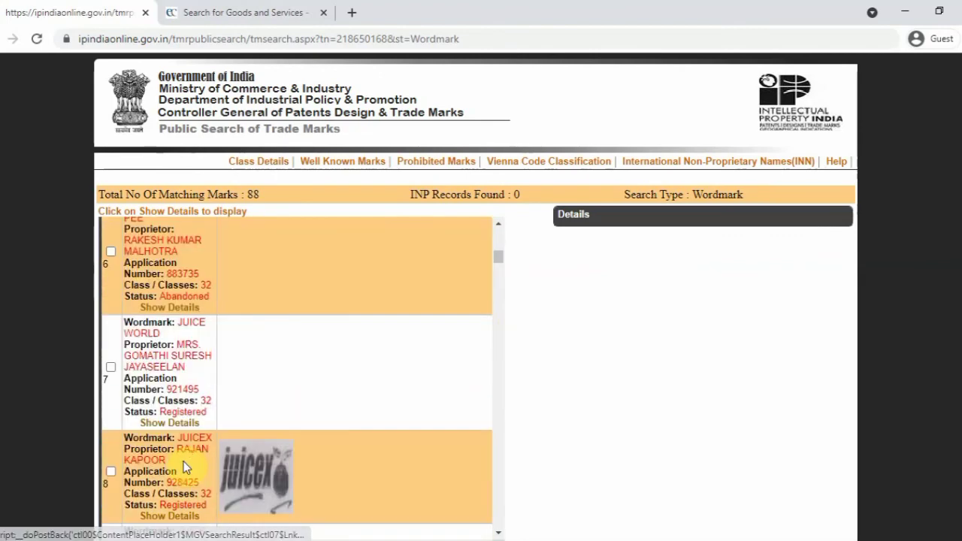
scroll(405, 395, "down", 1)
scroll(574, 384, "down", 1)
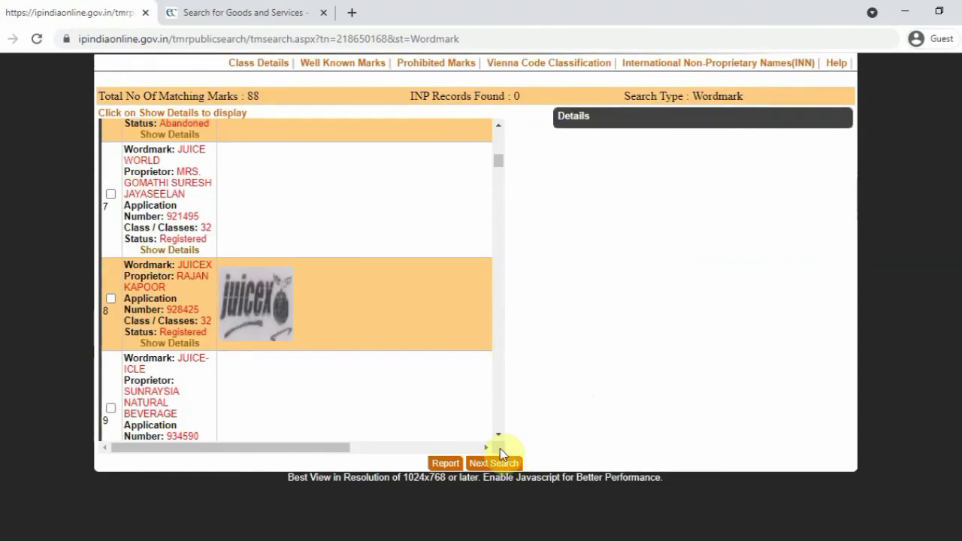
left_click(485, 464)
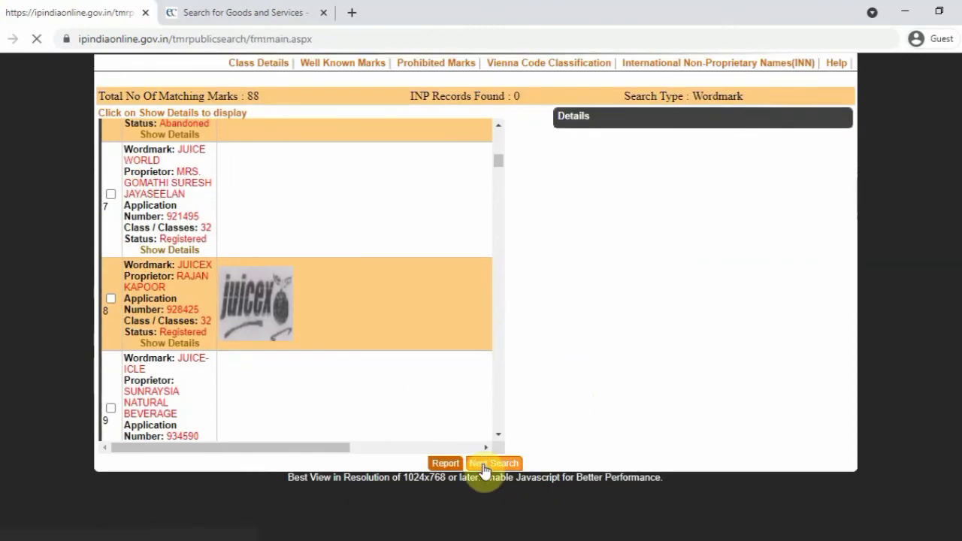